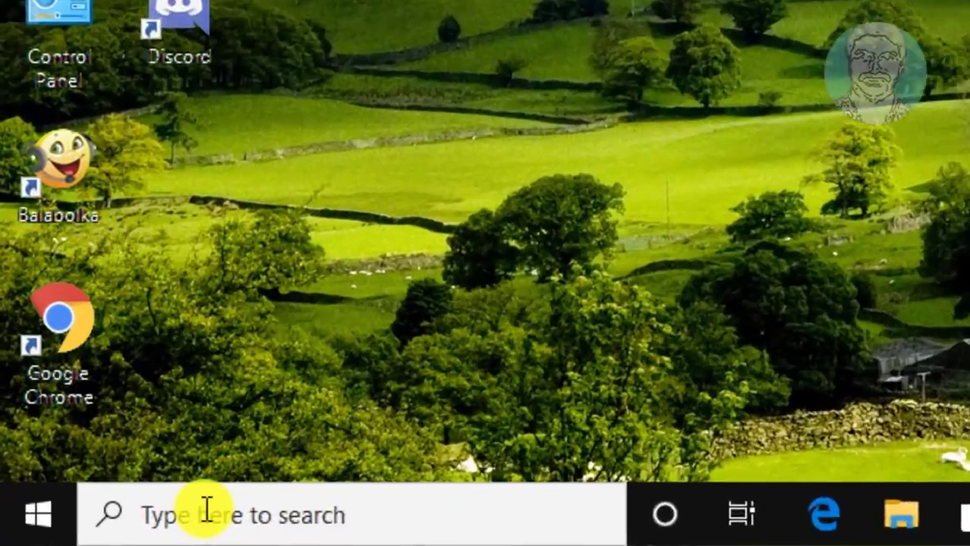
- Search Windows for 'control panel' and launch the Control Panel best match
left_click(92, 531)
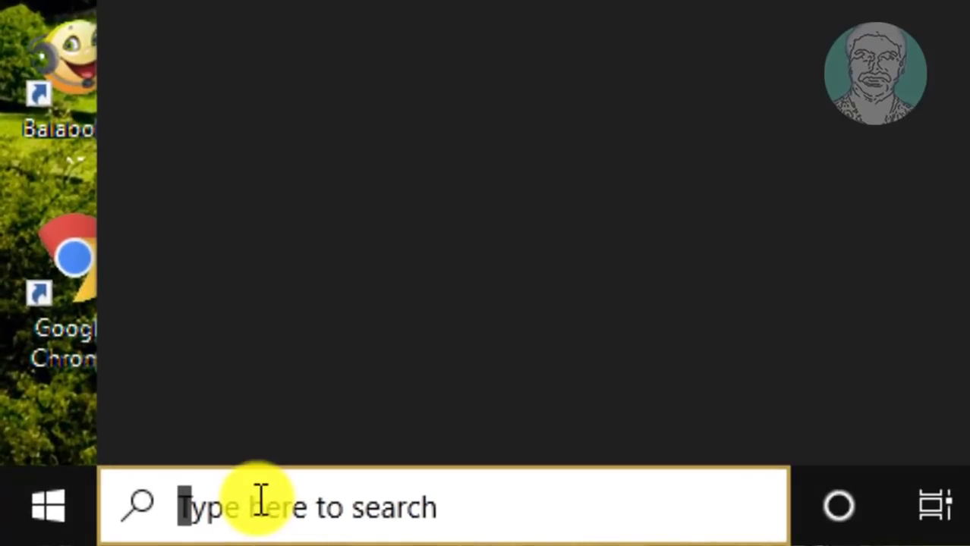
type("c")
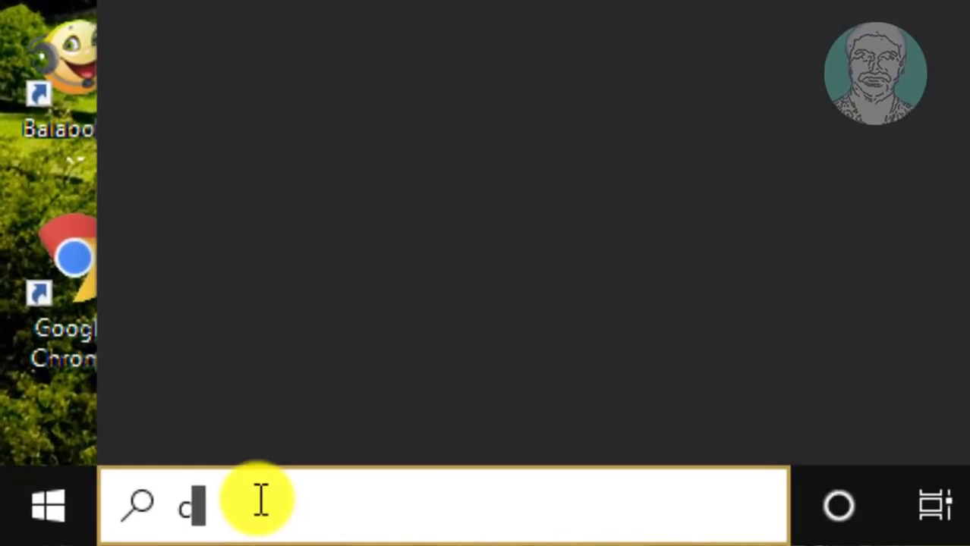
type("ontr")
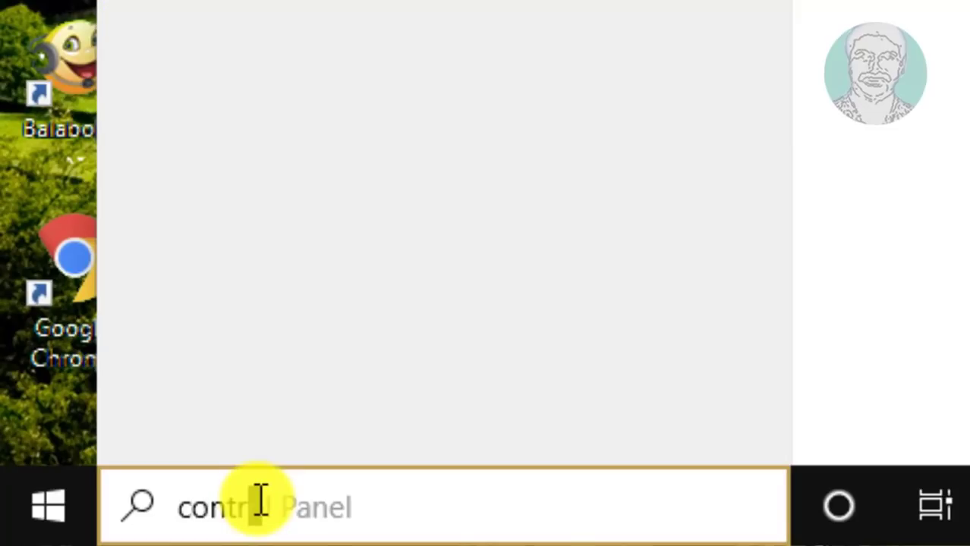
type("ol panel")
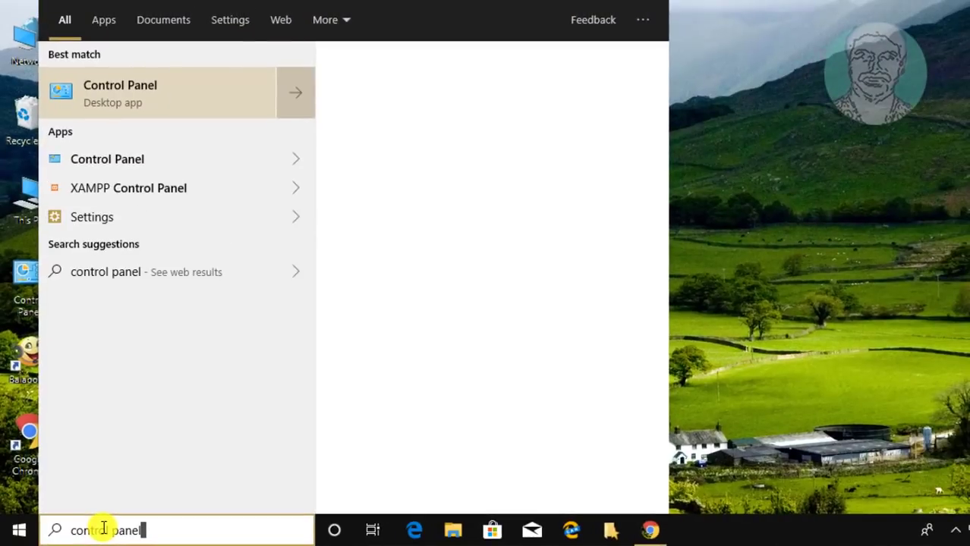
left_click(156, 102)
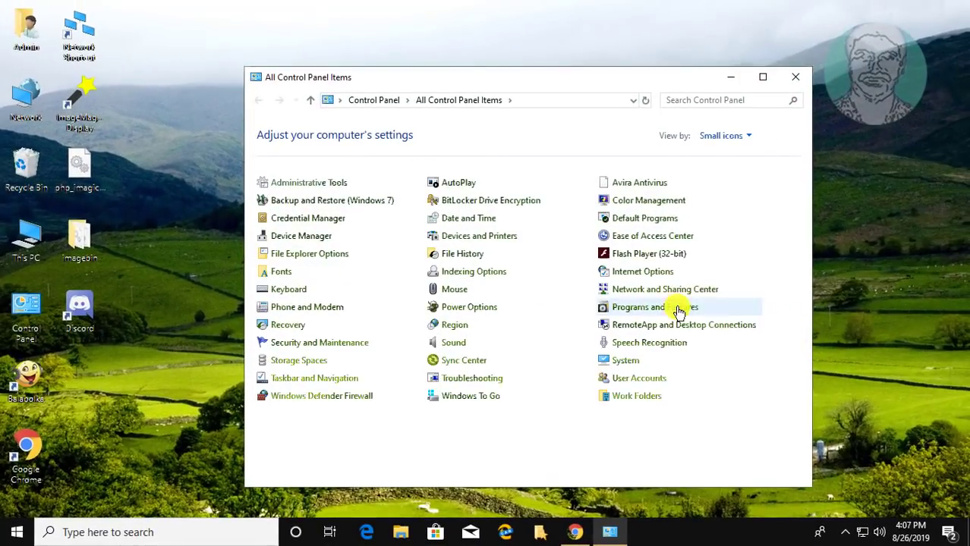
- Uninstall Discord from Programs and Features, confirm removal, and close the window
left_click(658, 309)
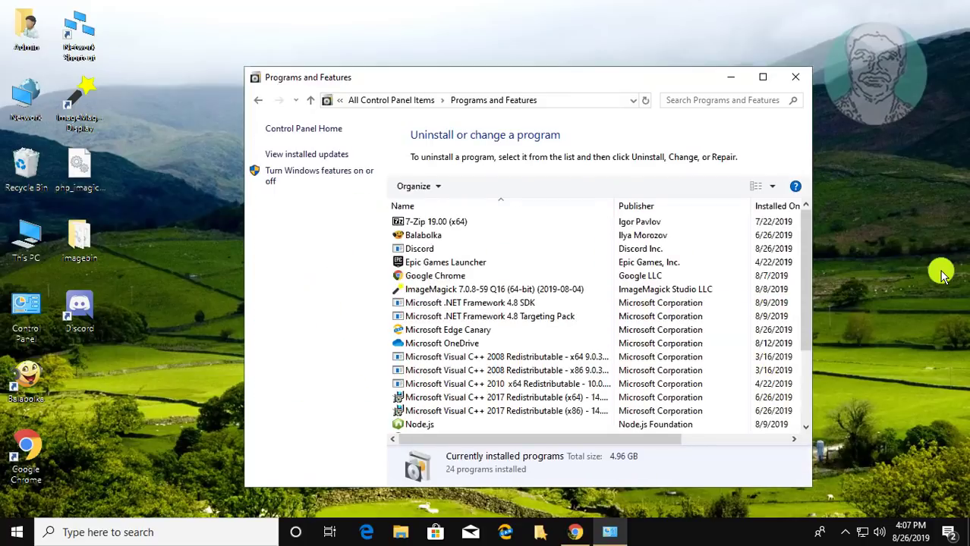
left_click(426, 250)
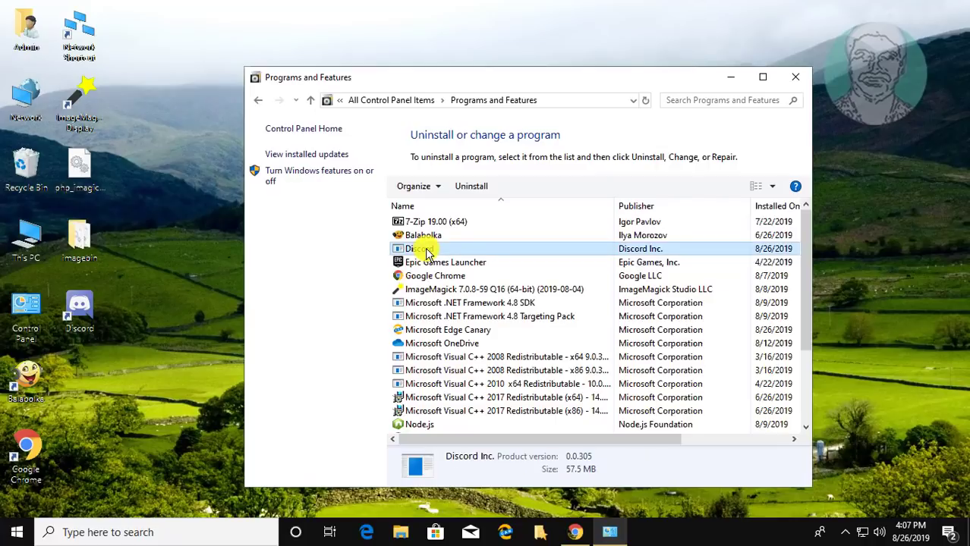
left_click(468, 187)
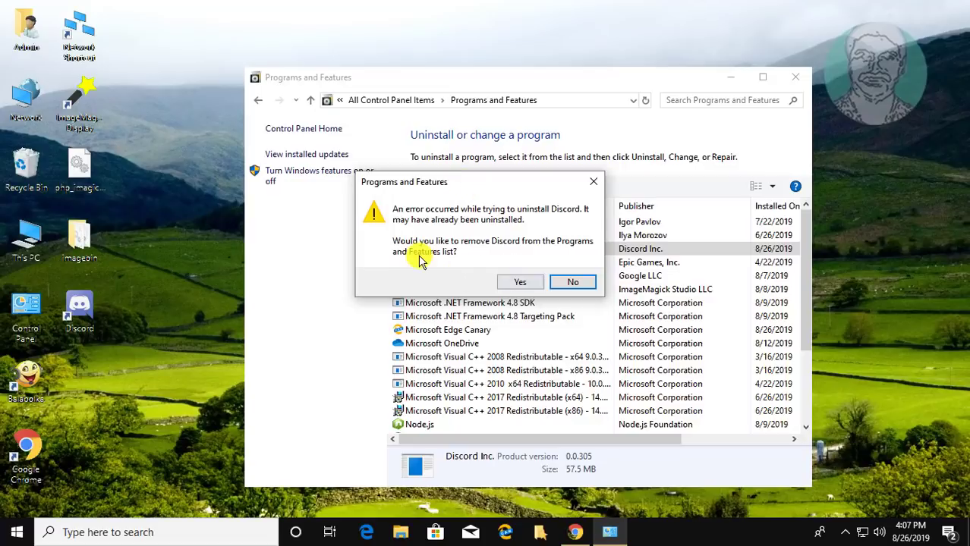
left_click(521, 283)
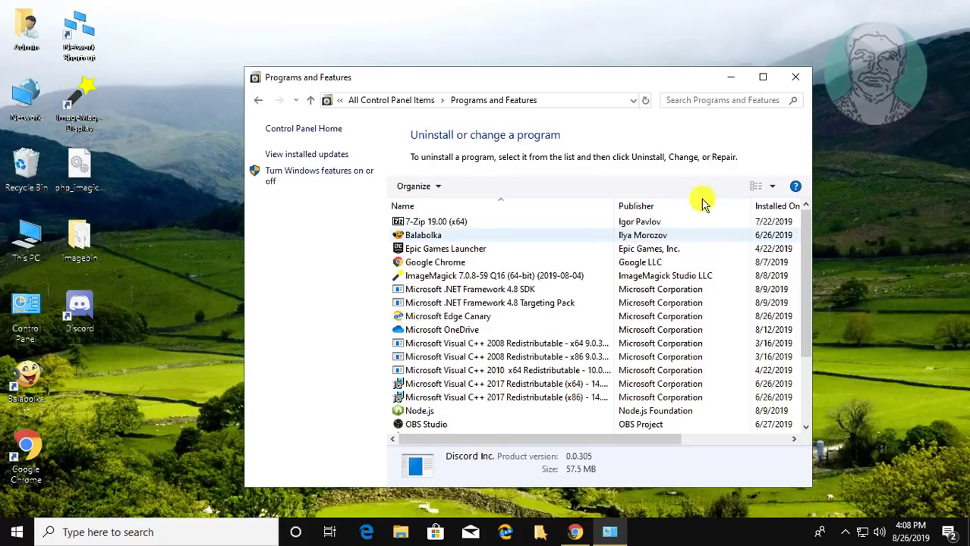
left_click(795, 80)
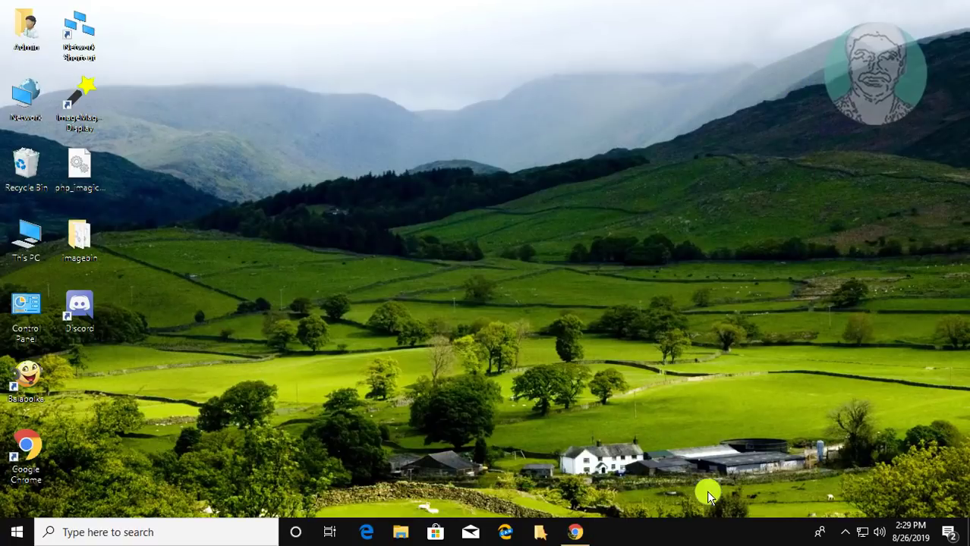
- Open Task Manager from the taskbar and locate the Discord (32 bit) processes
right_click(731, 537)
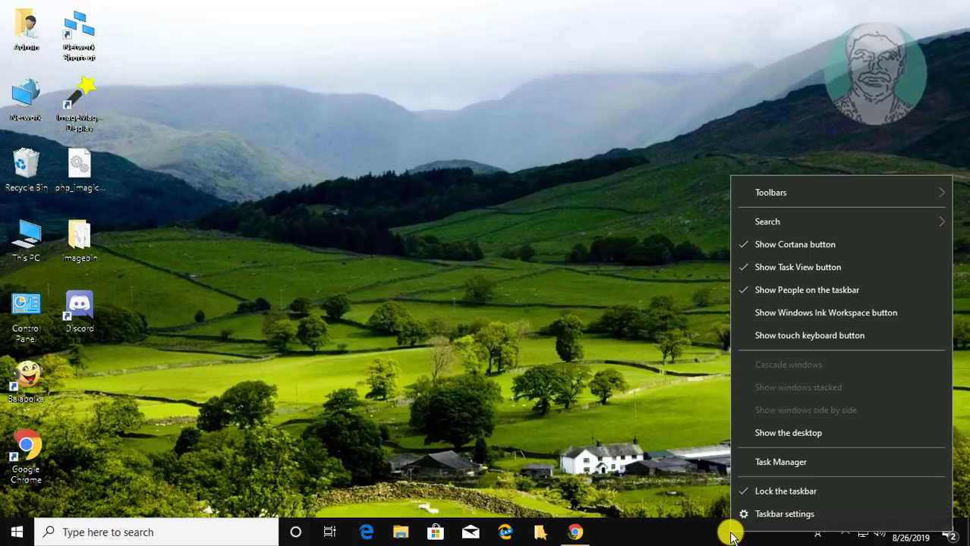
left_click(788, 465)
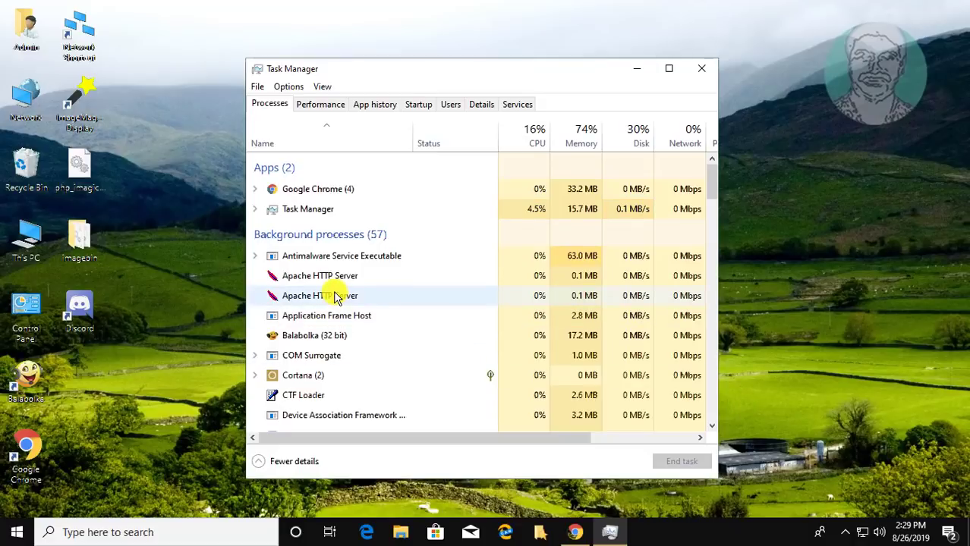
key("d")
scroll(337, 296, "down", 2)
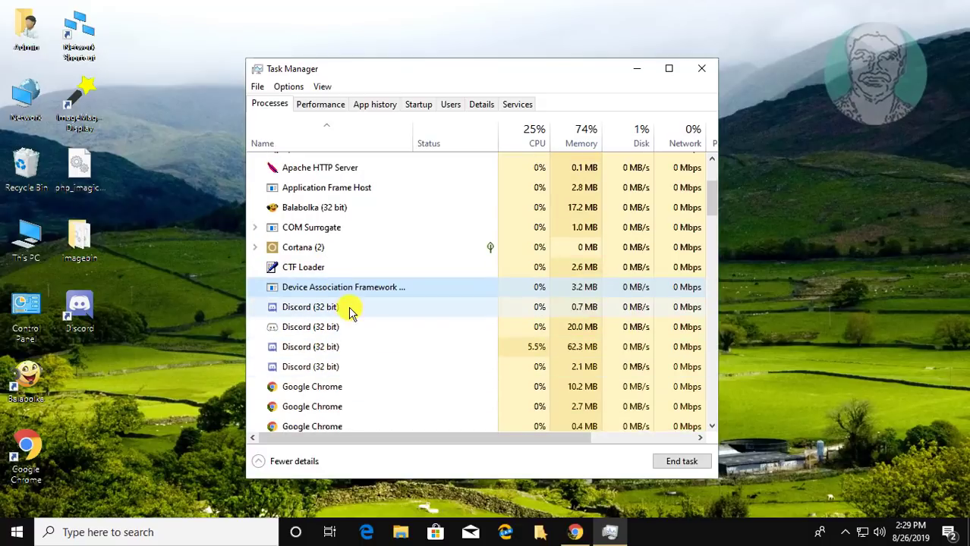
scroll(351, 313, "down", 1)
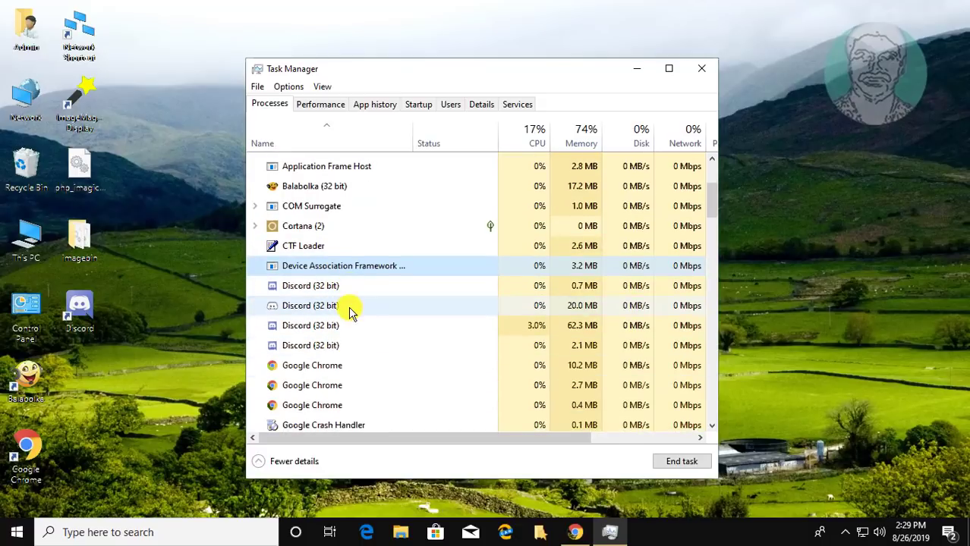
- End both Discord (32 bit) processes and close Task Manager
right_click(302, 287)
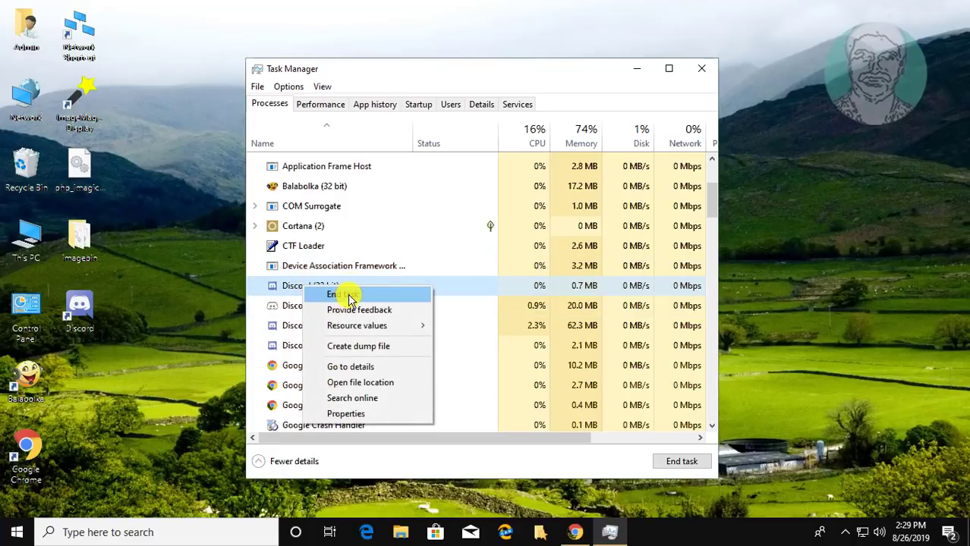
left_click(349, 295)
right_click(322, 288)
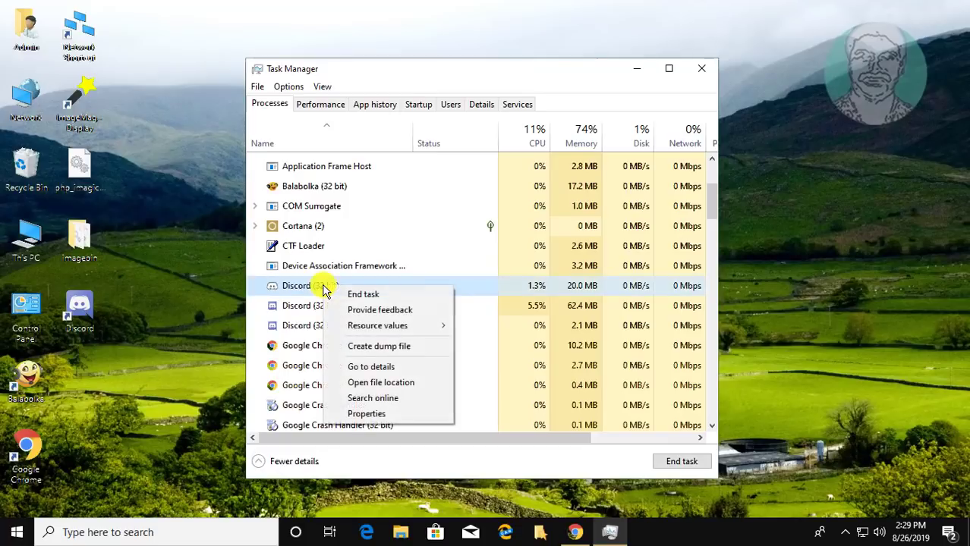
left_click(371, 296)
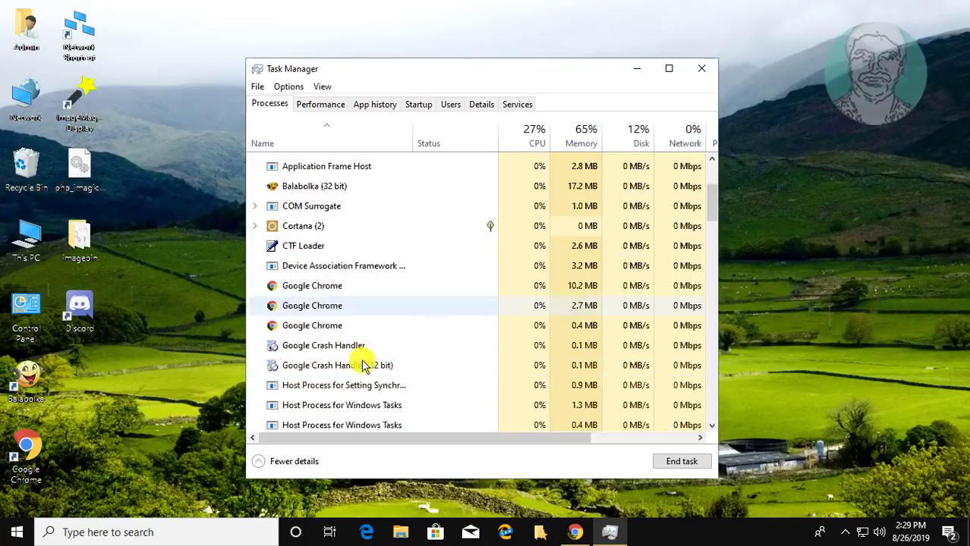
left_click(699, 72)
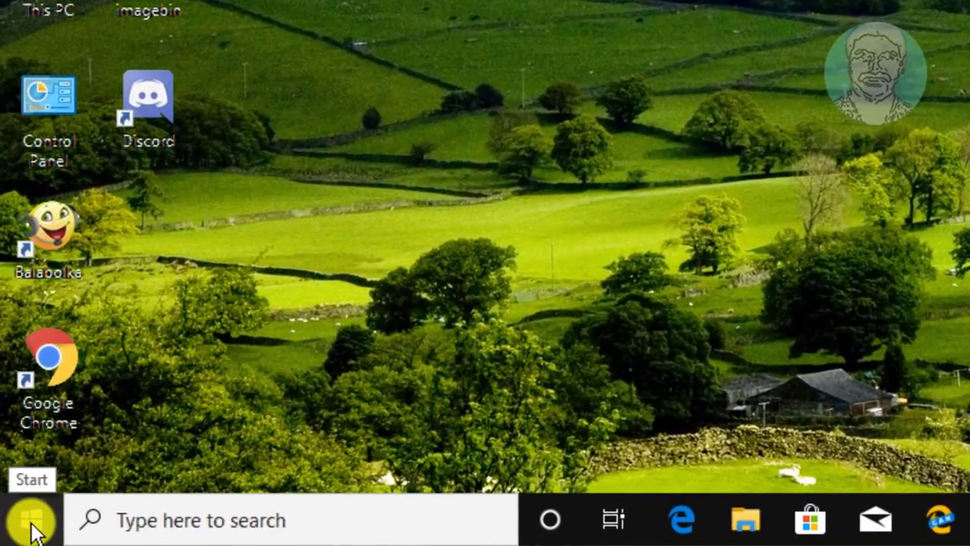
- Open the Run dialog from the Start context menu with %appdata% entered
right_click(34, 532)
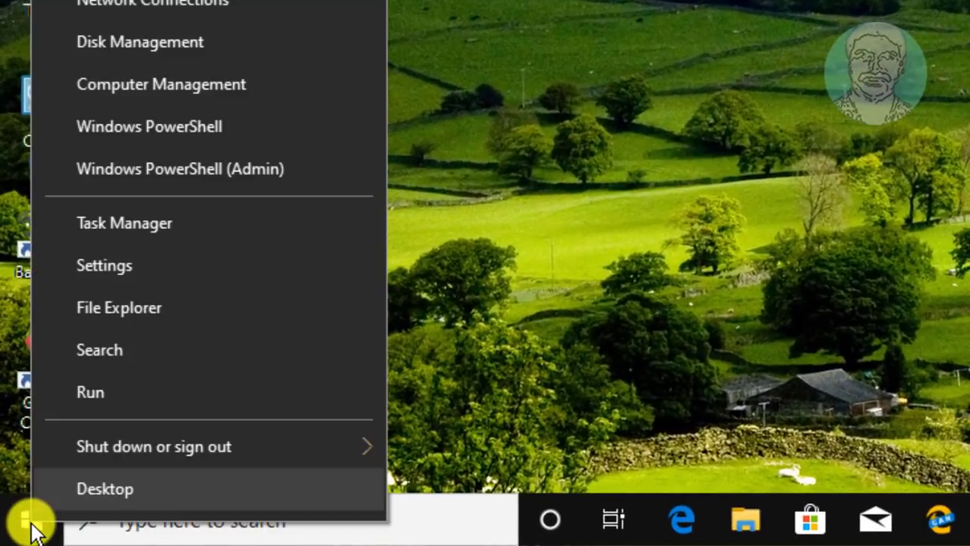
left_click(124, 384)
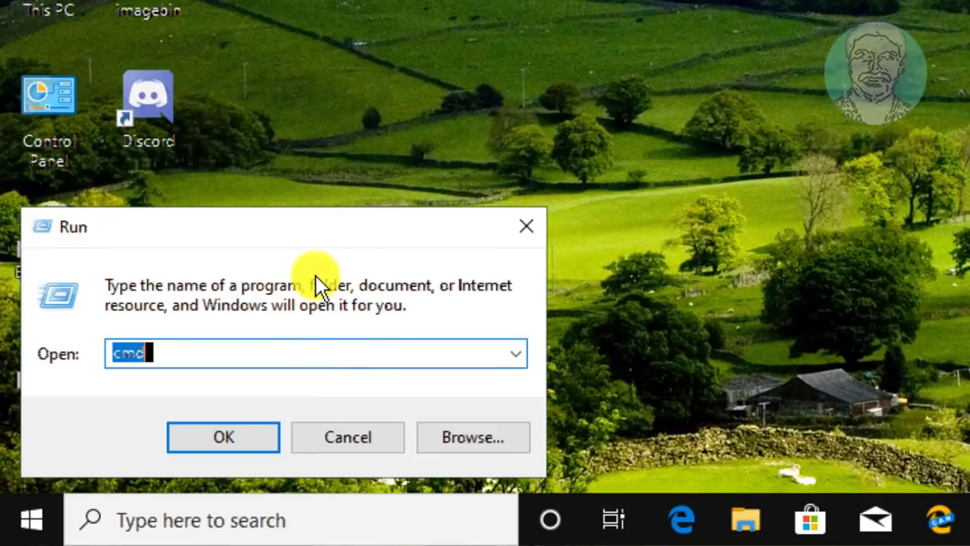
type("%app")
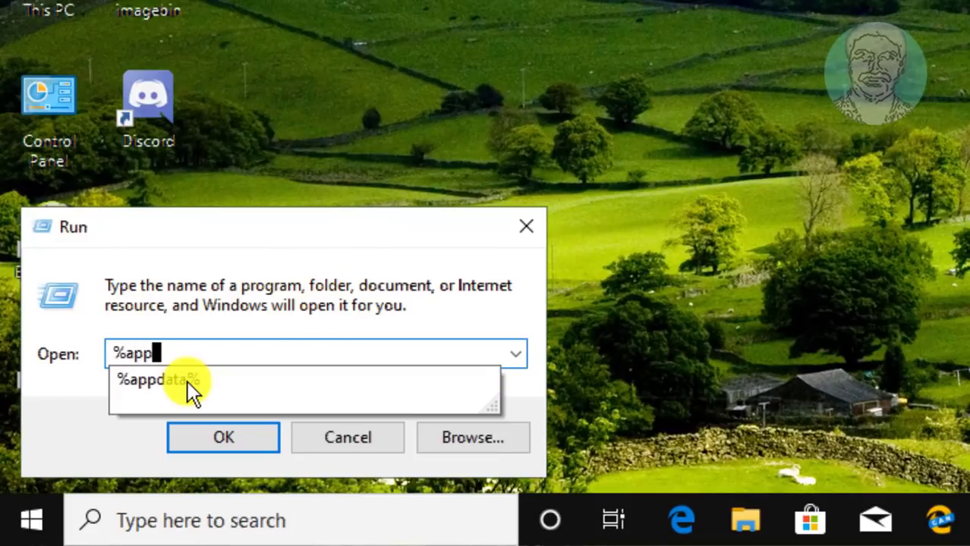
type("data")
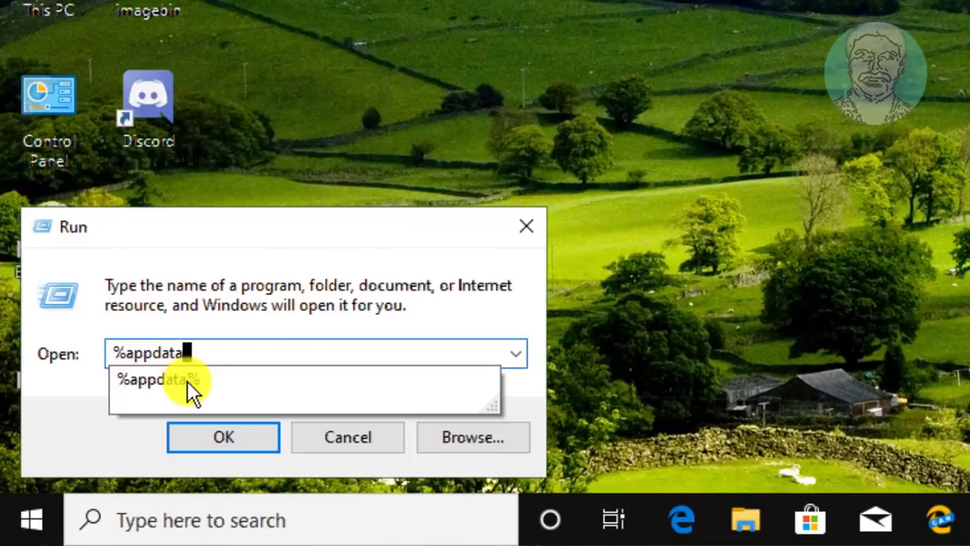
left_click(187, 381)
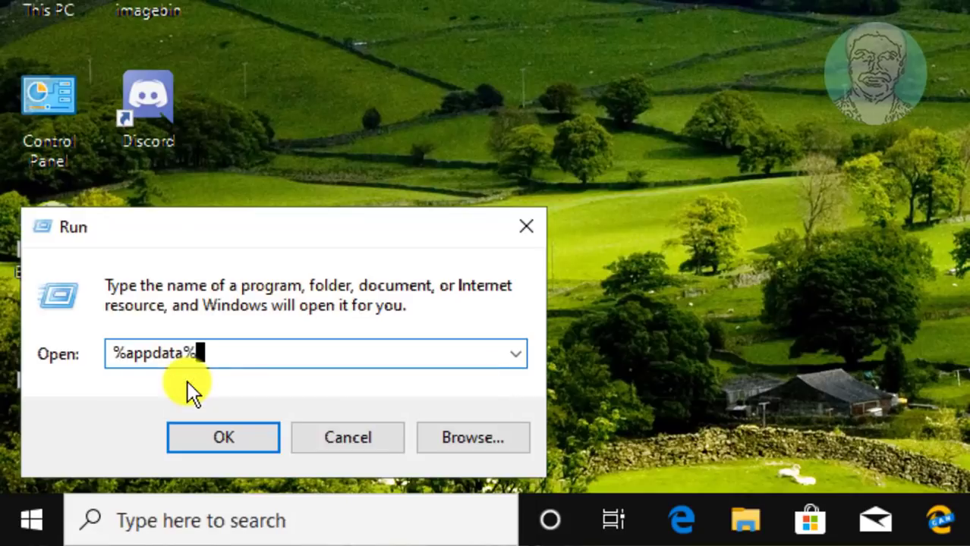
- Open AppData\Roaming, delete its Discord folder, and close File Explorer
left_click(204, 431)
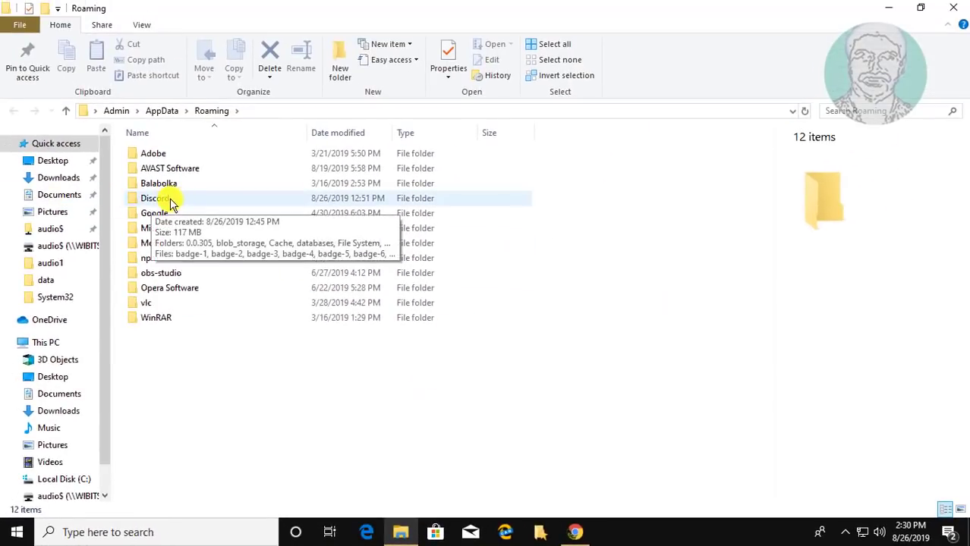
left_click(165, 202)
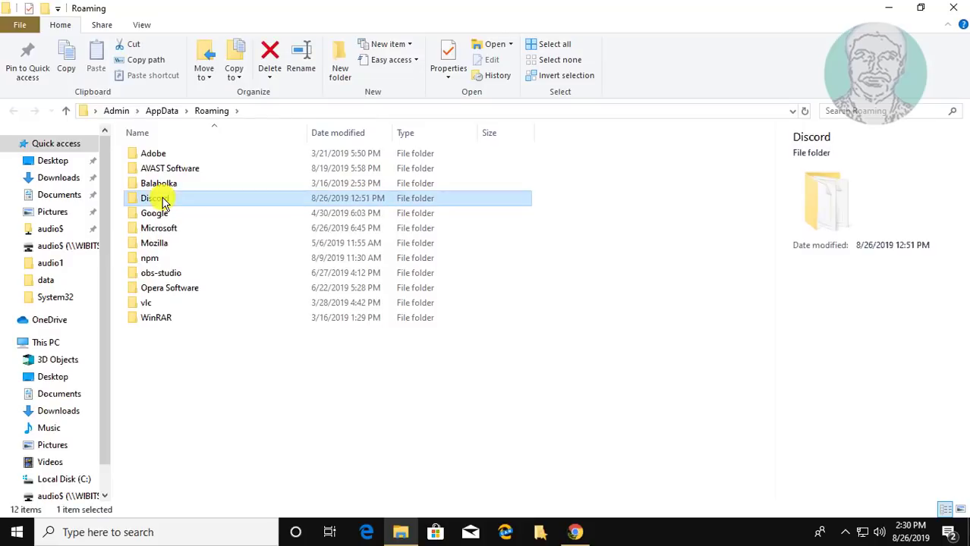
right_click(174, 201)
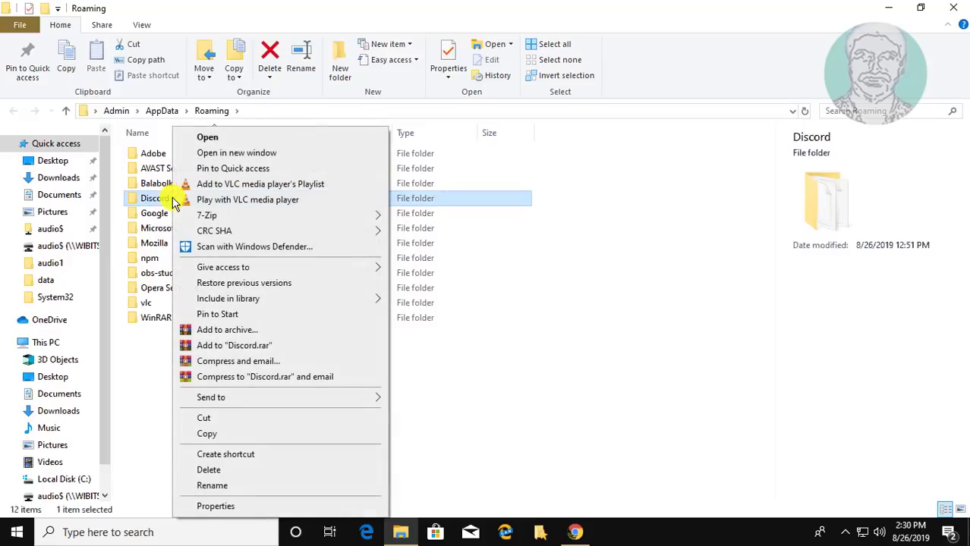
left_click(220, 469)
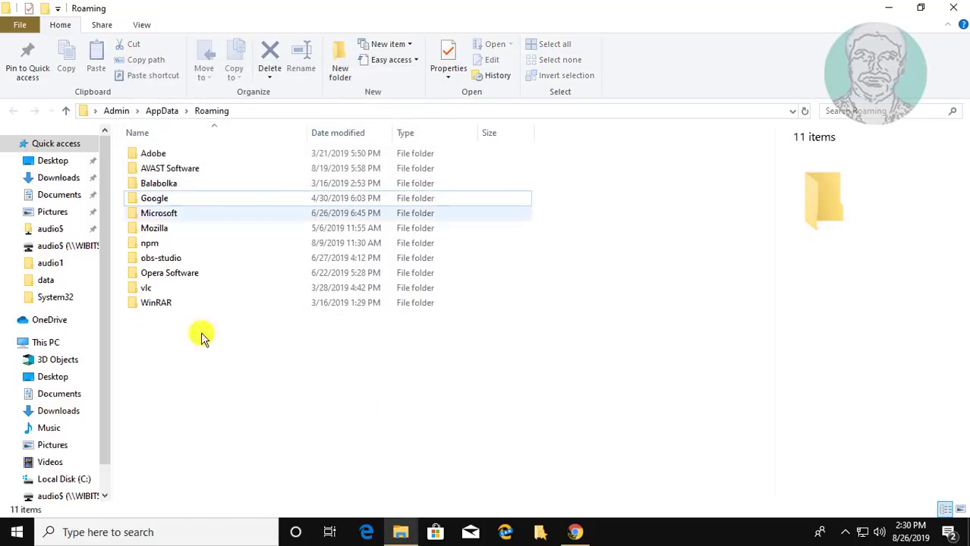
left_click(953, 8)
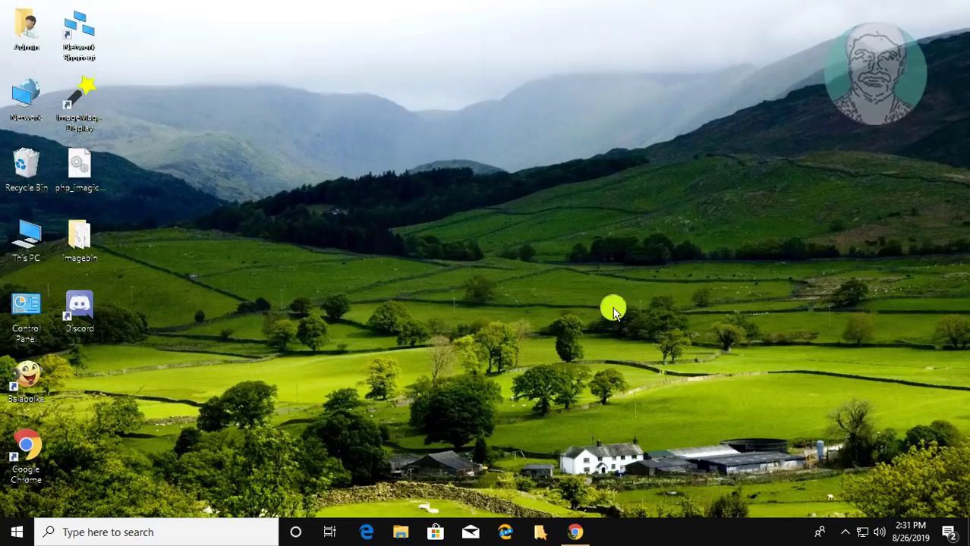
- Open the %localappdata% folder through the Run dialog
right_click(21, 529)
left_click(59, 461)
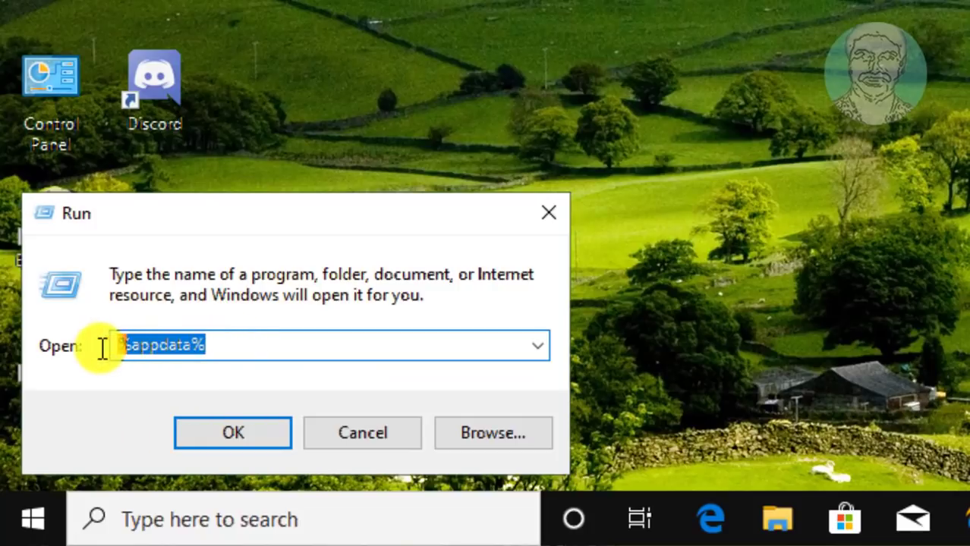
key("BackSpace")
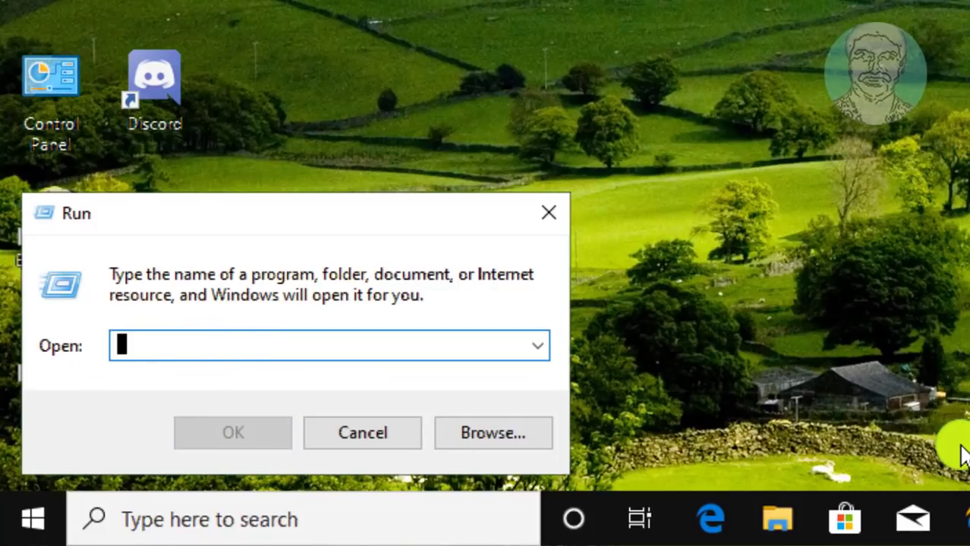
type("%")
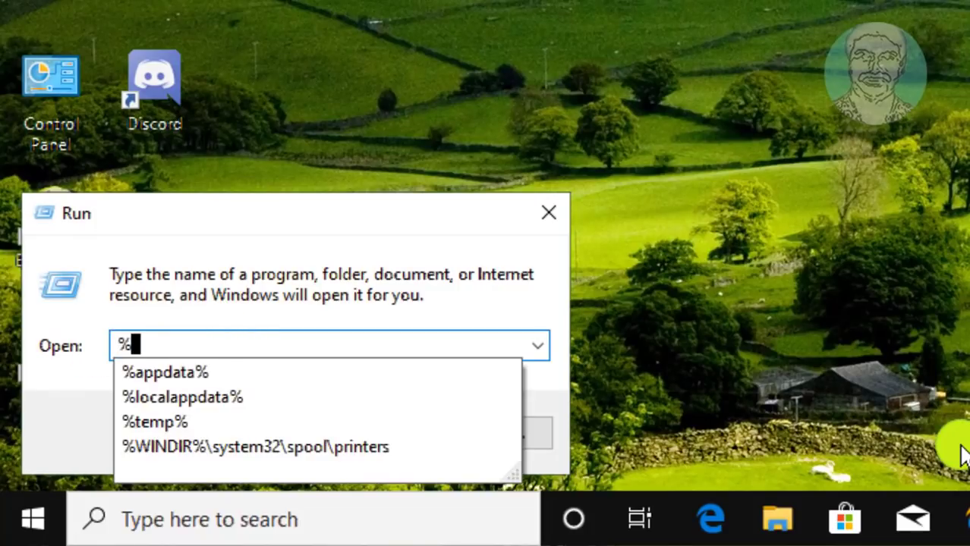
type("localappdata")
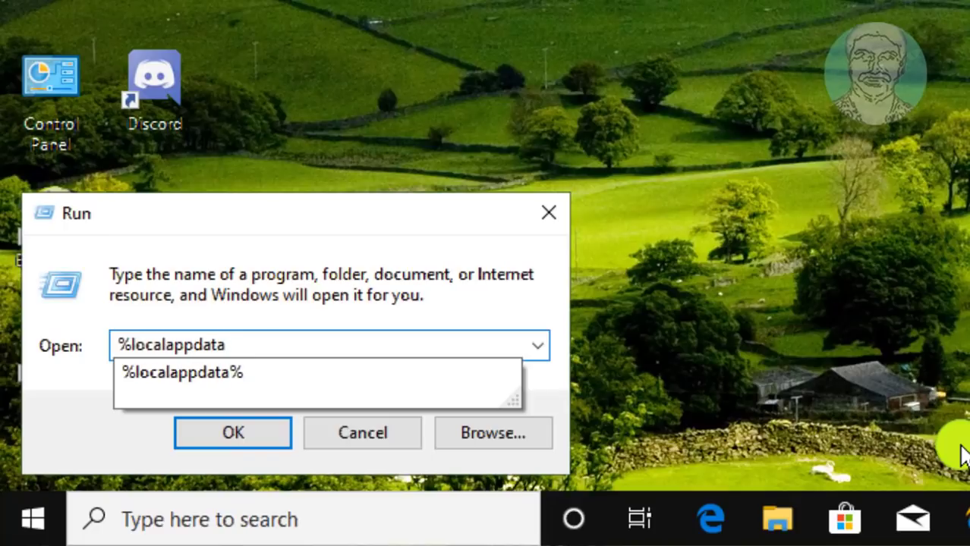
type("%")
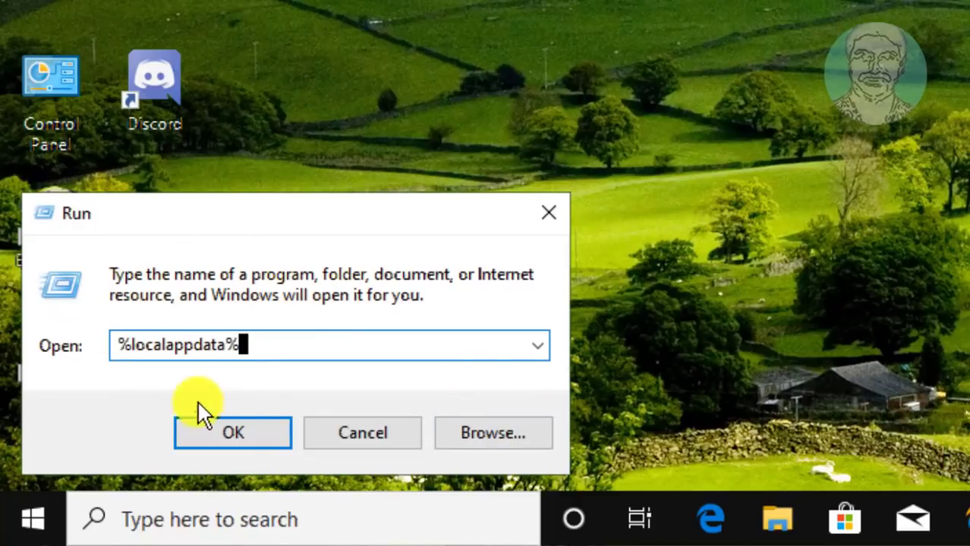
left_click(265, 429)
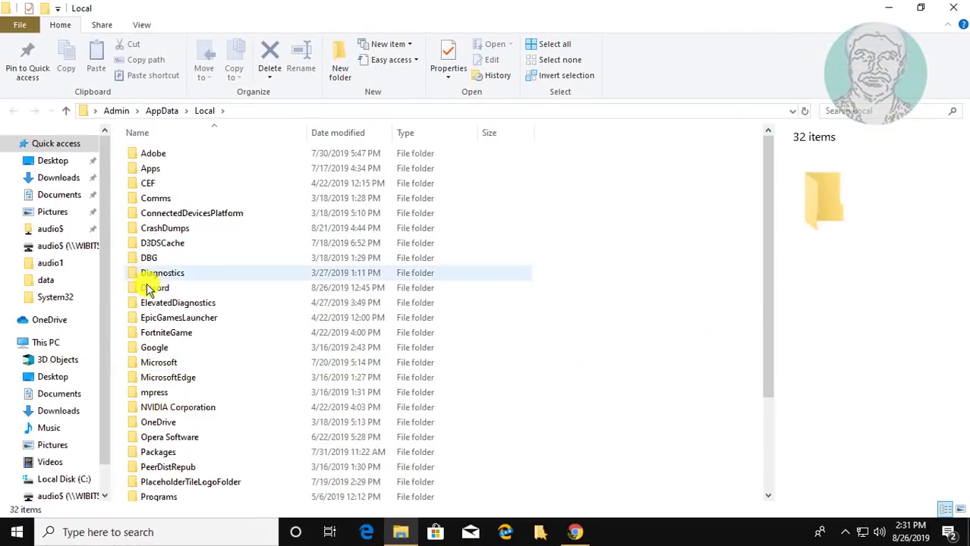
- Delete the Discord folder from AppData\Local and close the window
left_click(159, 290)
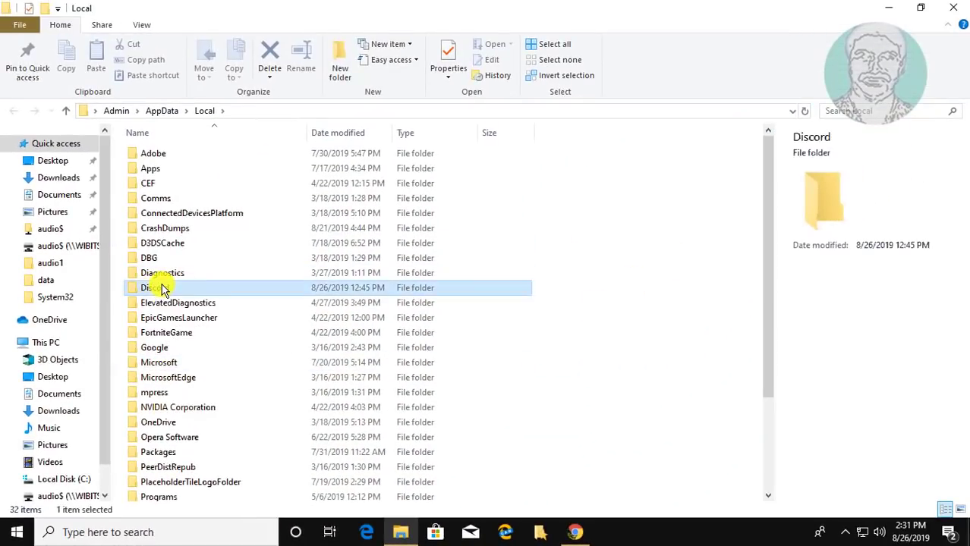
right_click(162, 290)
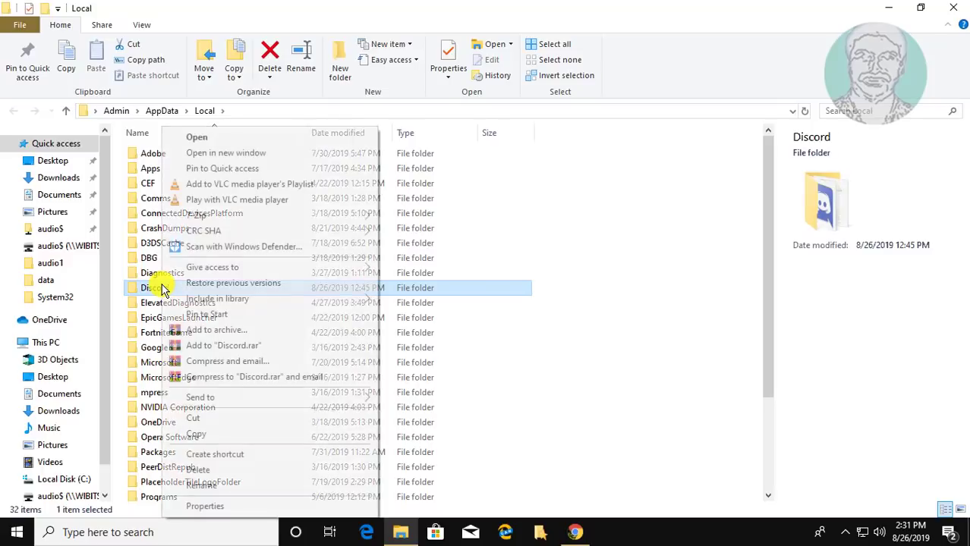
left_click(210, 469)
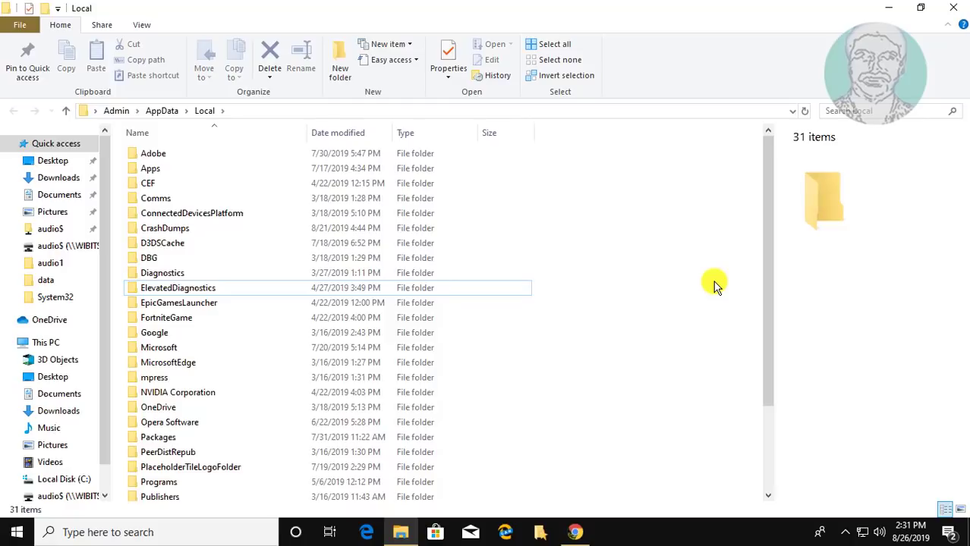
left_click(954, 9)
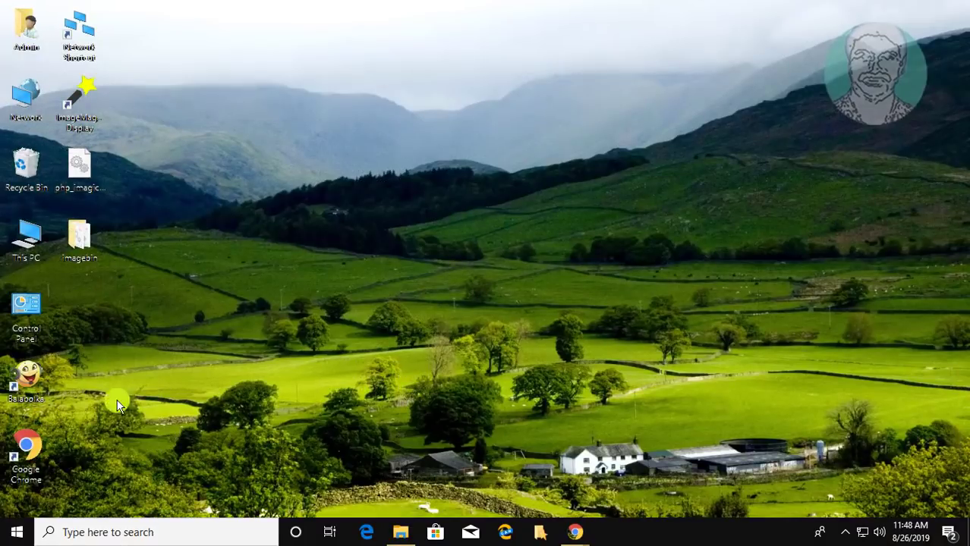
- Restart Windows from the Start menu's power options
left_click(18, 538)
left_click(18, 499)
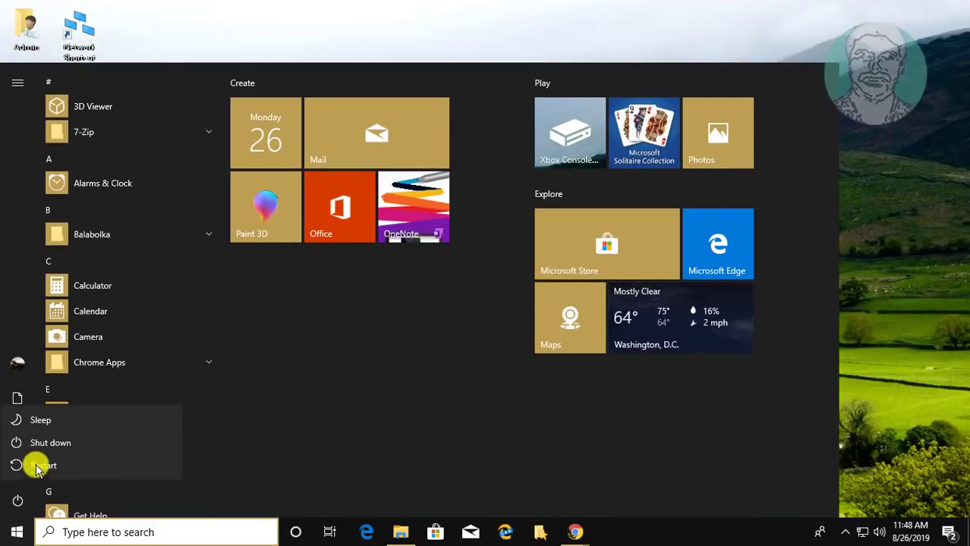
left_click(42, 465)
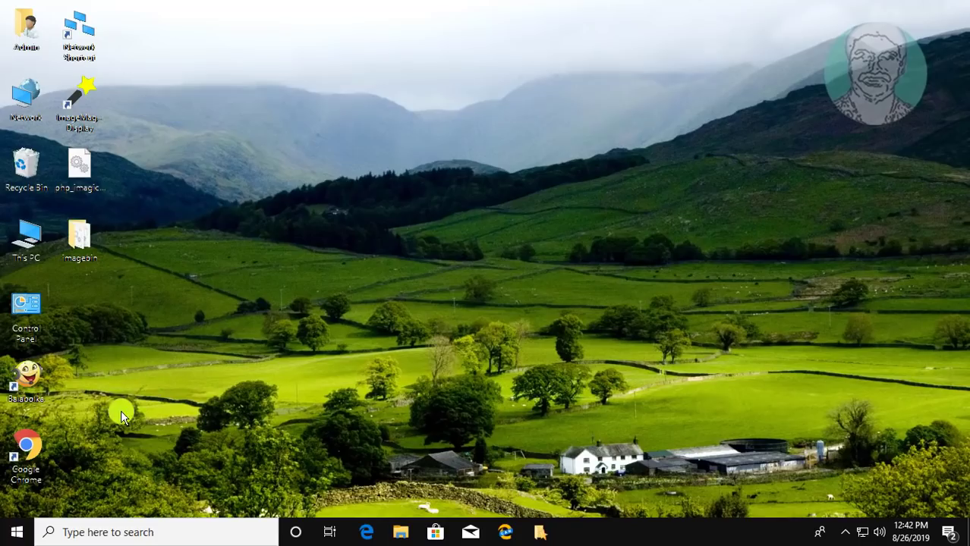
- Launch Chrome, dismiss the Flash notice, and search Google for 'discord download'
double_click(28, 454)
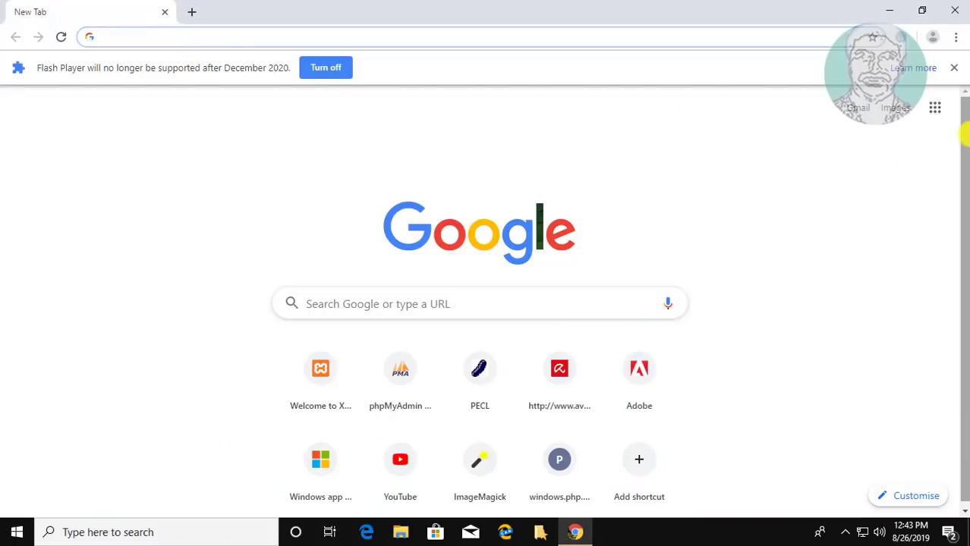
left_click(956, 69)
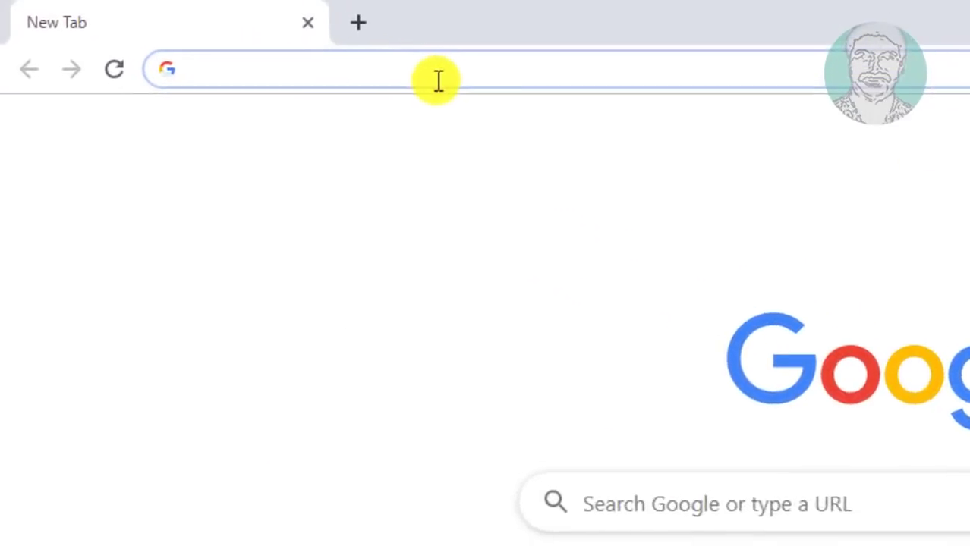
type("d")
type("iscard")
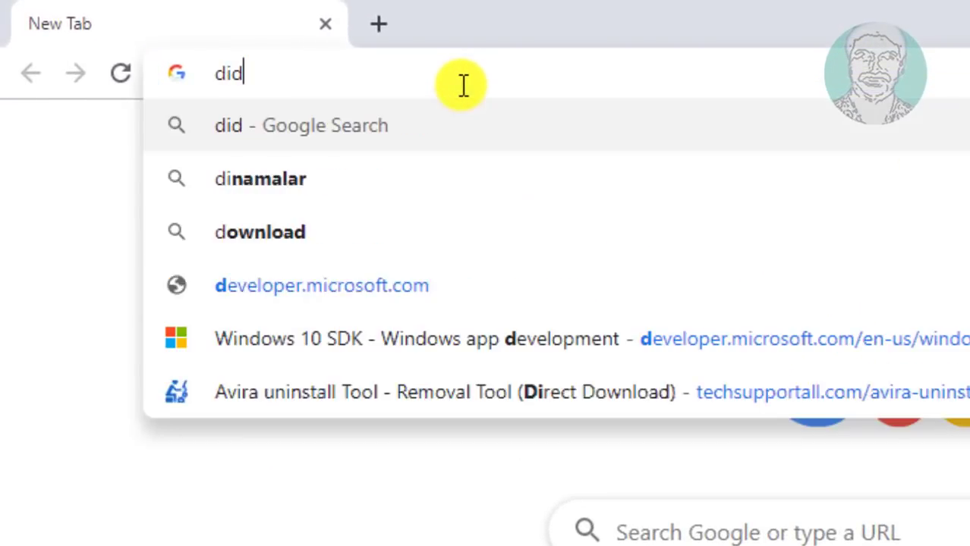
key("BackSpace")
type("scord")
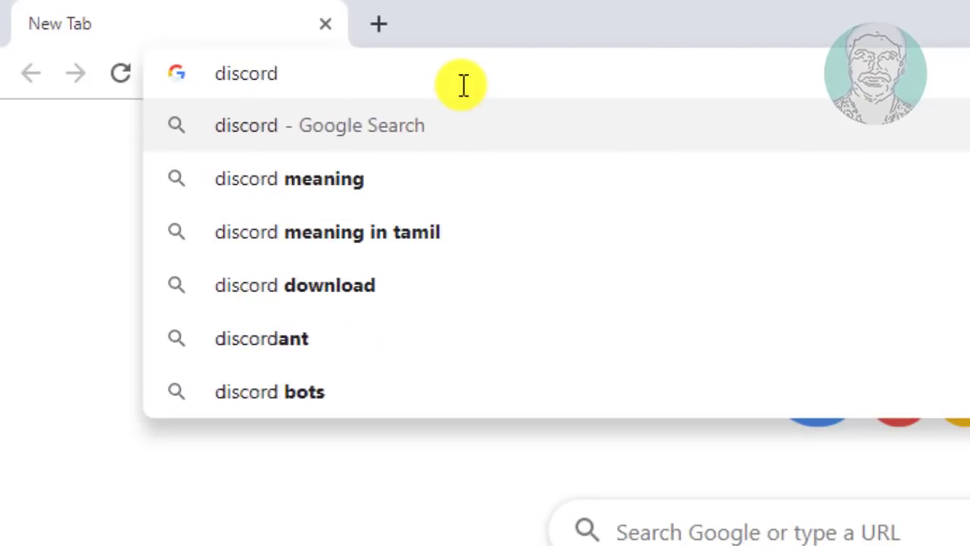
type(" downl")
key("BackSpace")
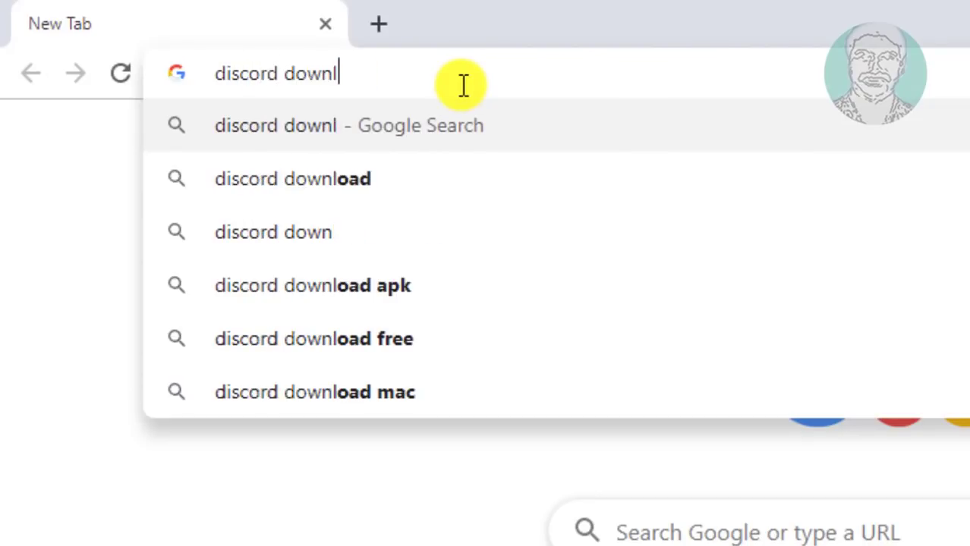
type("oad")
key("Return")
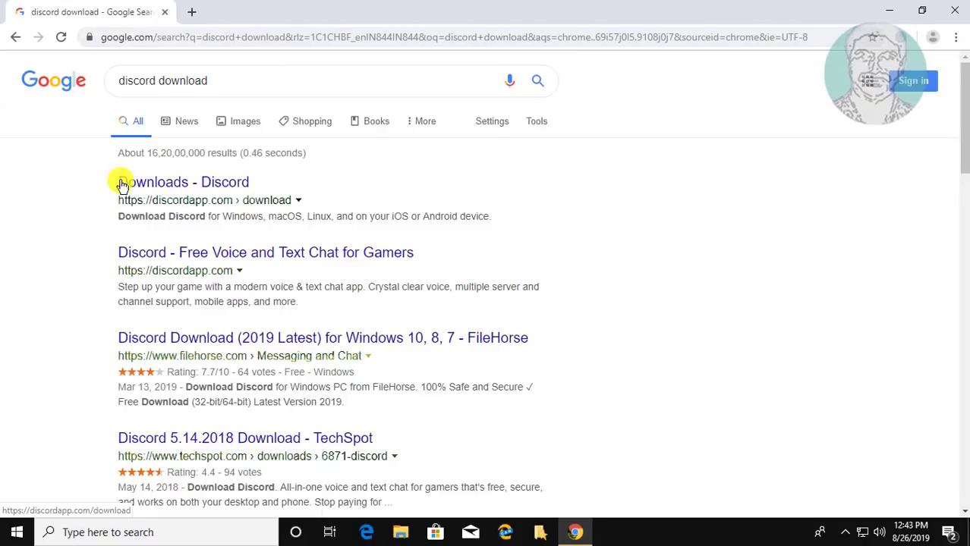
- Download DiscordSetup.exe from the official Discord page, run it, and minimize Chrome
left_click(195, 187)
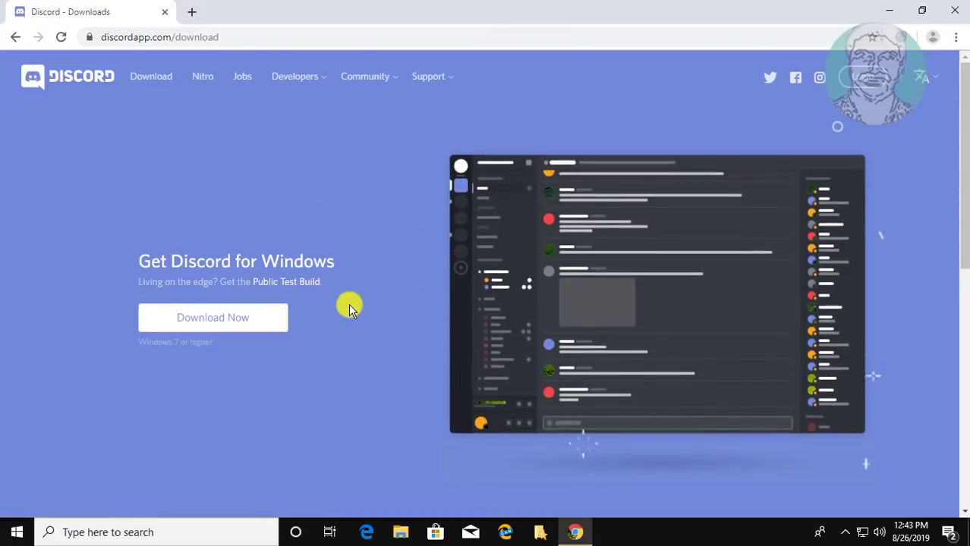
left_click(249, 317)
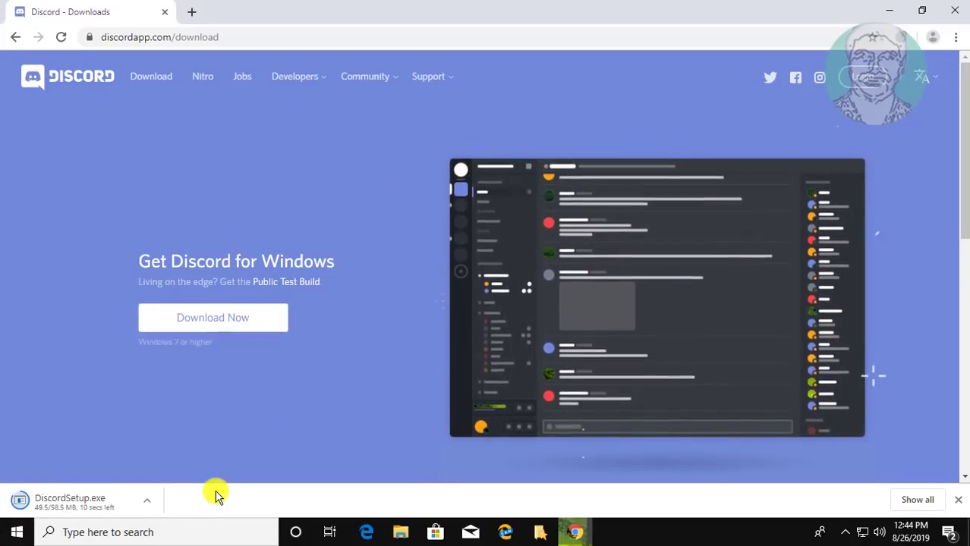
left_click(88, 498)
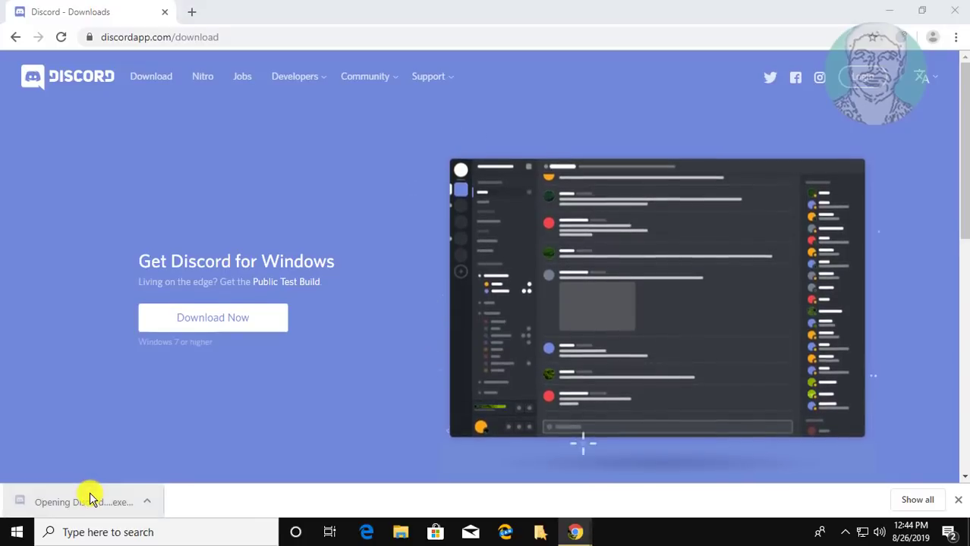
left_click(897, 16)
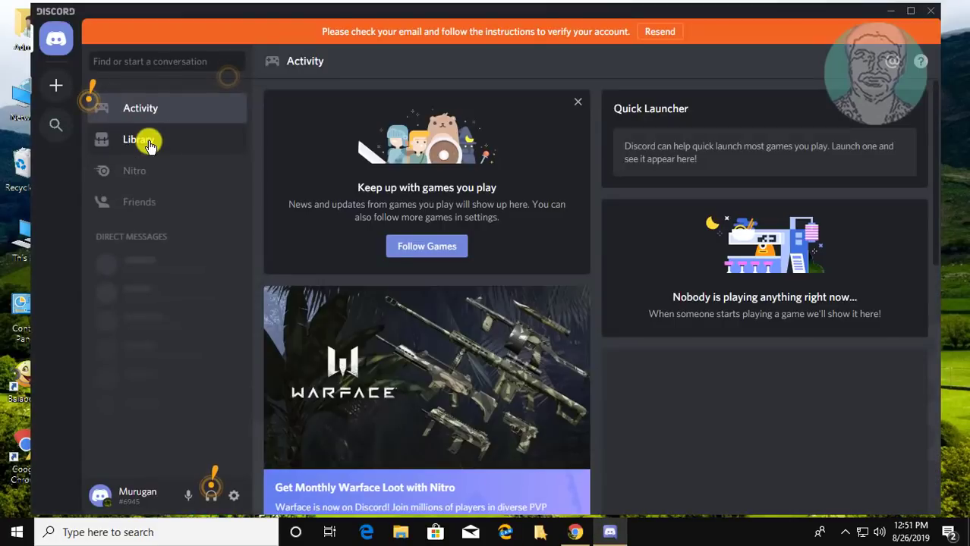
- Show the Library's My Games page in the freshly signed-in Discord app
left_click(149, 143)
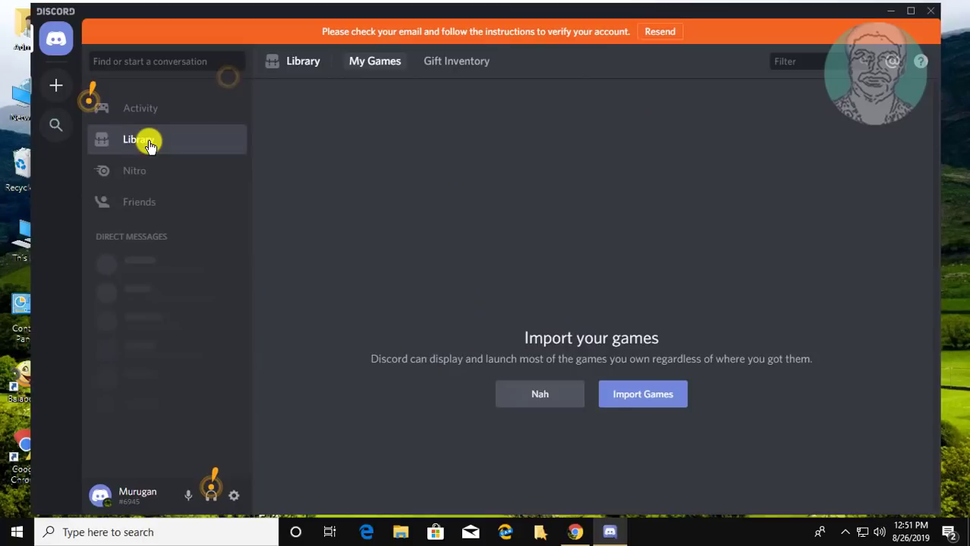